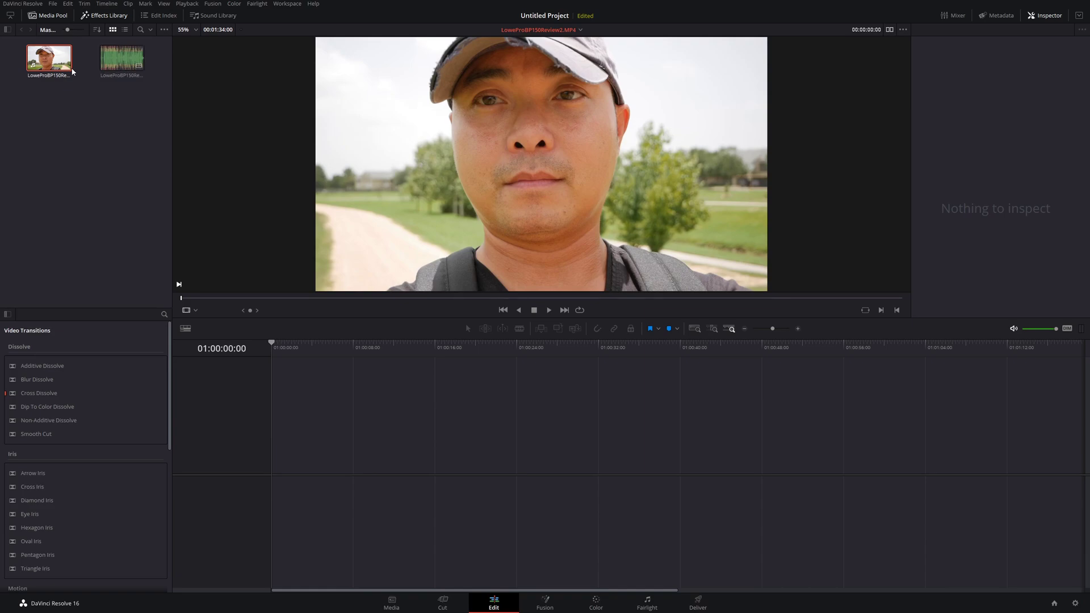
Add the LoweProBP150Review2 video clip to the start of the timeline
left_click_drag(52, 60, 318, 465)
left_click(361, 452)
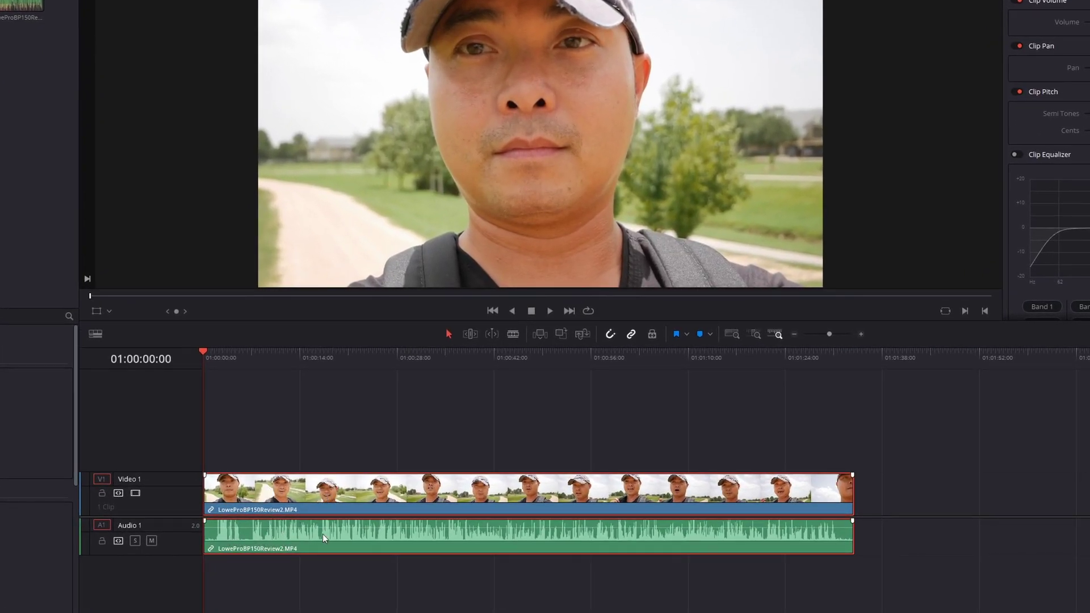
left_click(291, 446)
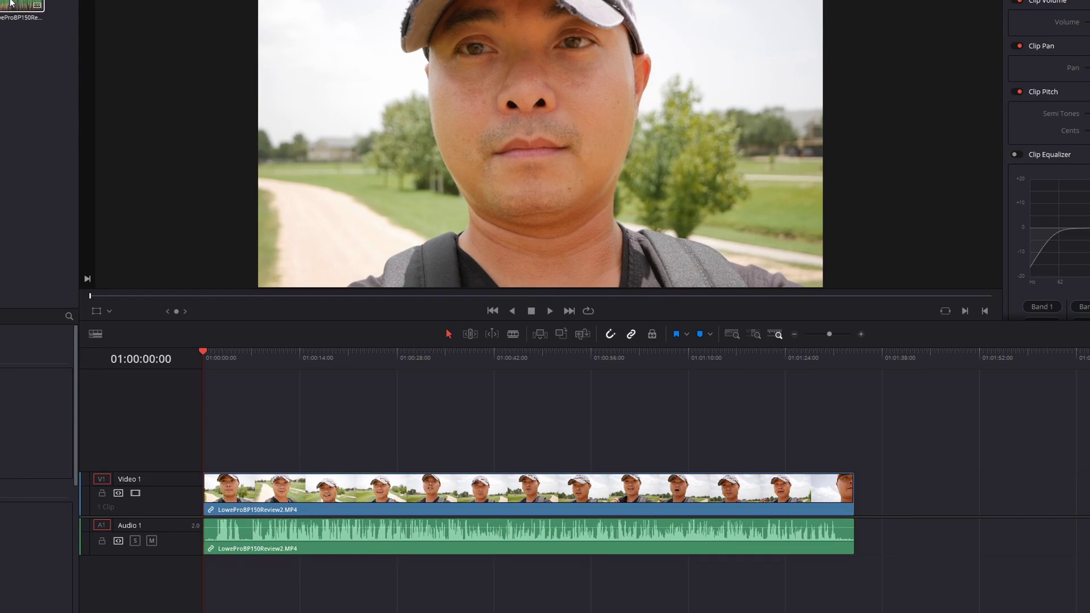
Place LoweProBP150Review2Audio.mp3 on a new Audio 2 track beneath the video clip
left_click_drag(11, 2, 246, 575)
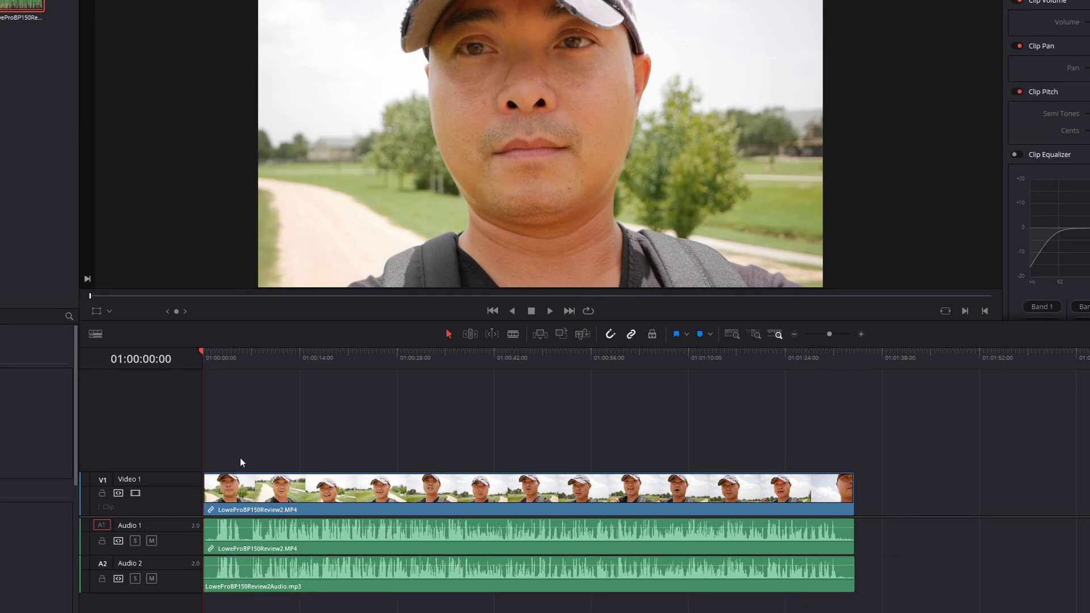
key("ctrl+equal")
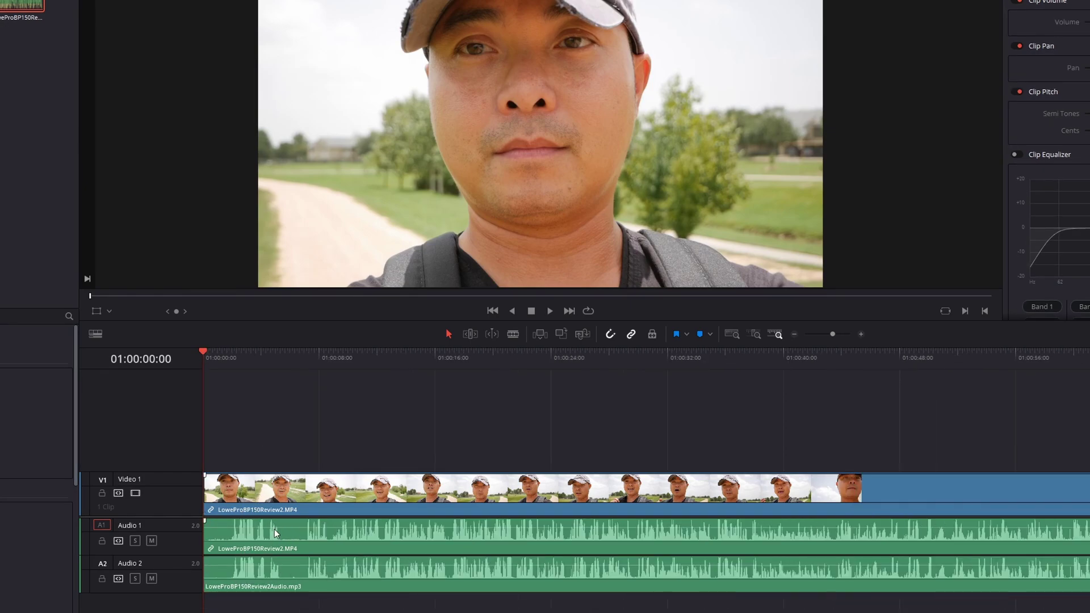
left_click(333, 541)
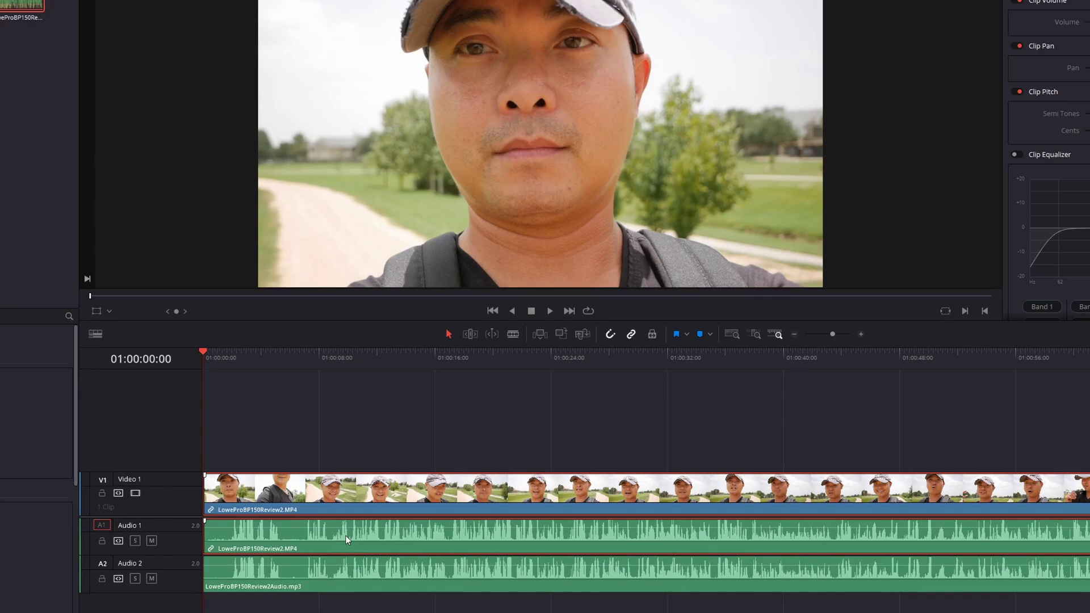
left_click(348, 580)
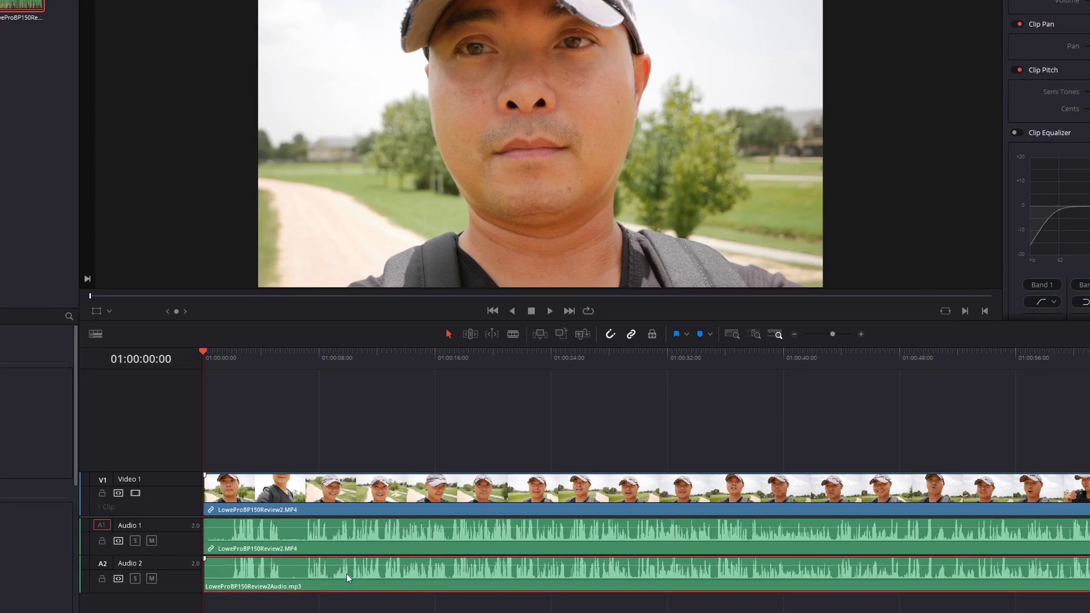
Turn off Linked Selection and delete the camera's original audio from Audio 1
left_click(356, 524, "ctrl")
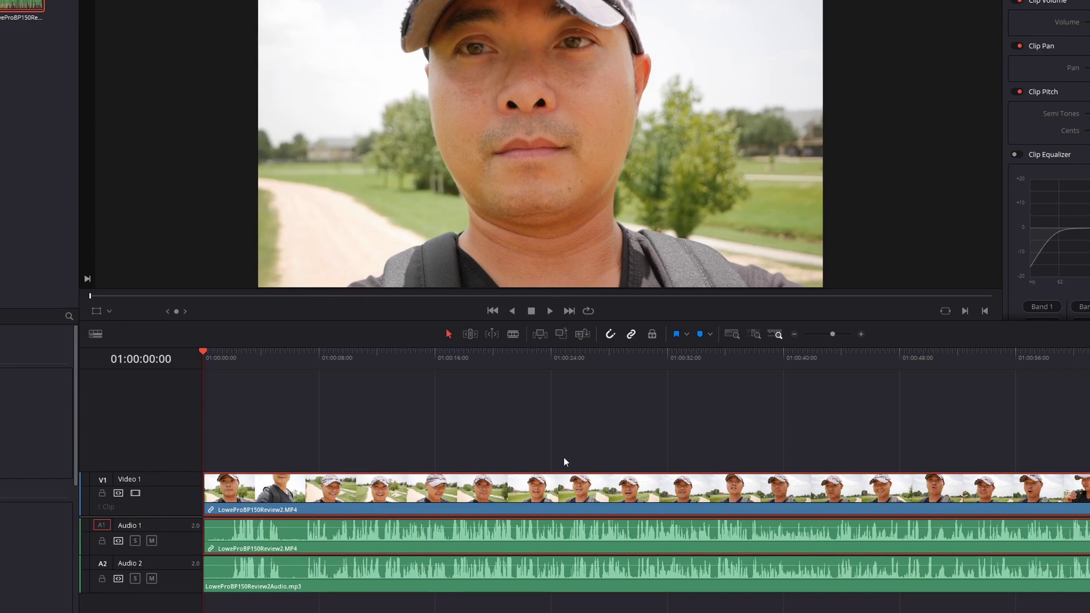
left_click(630, 335)
left_click(313, 449)
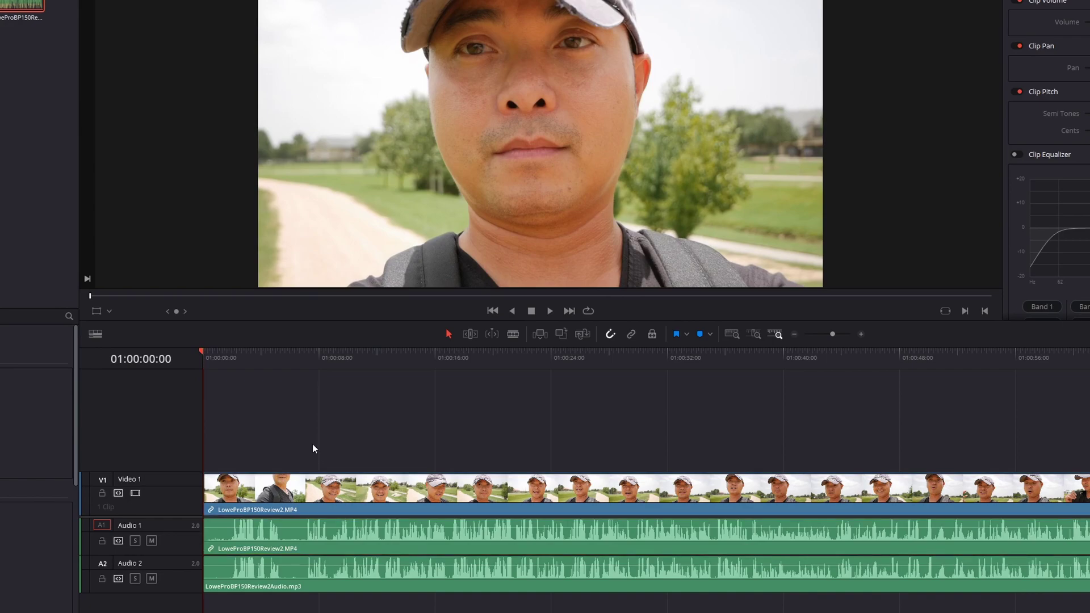
left_click(316, 543)
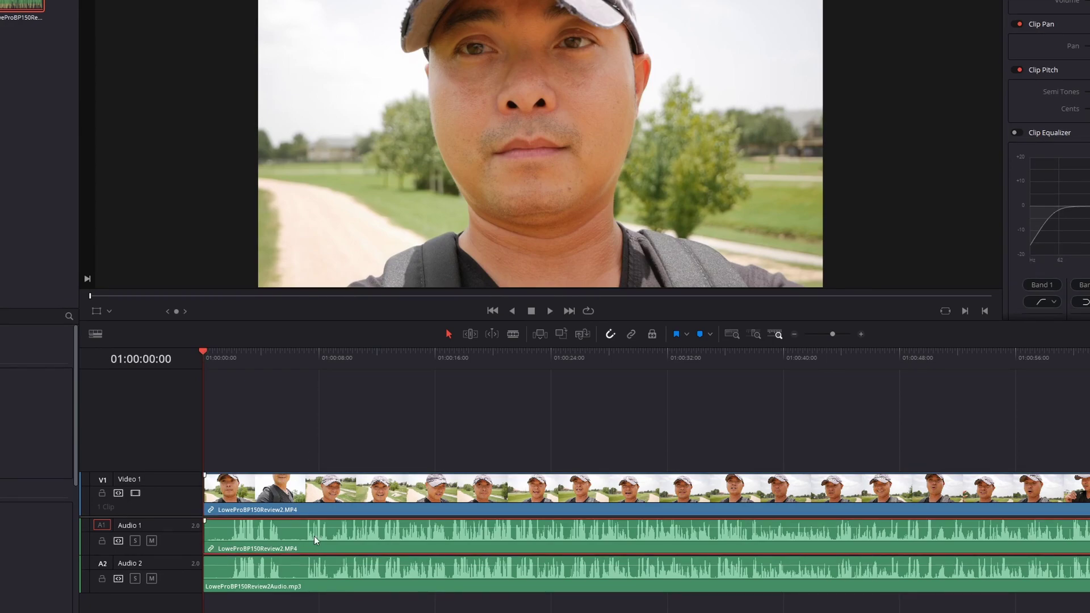
key("Delete")
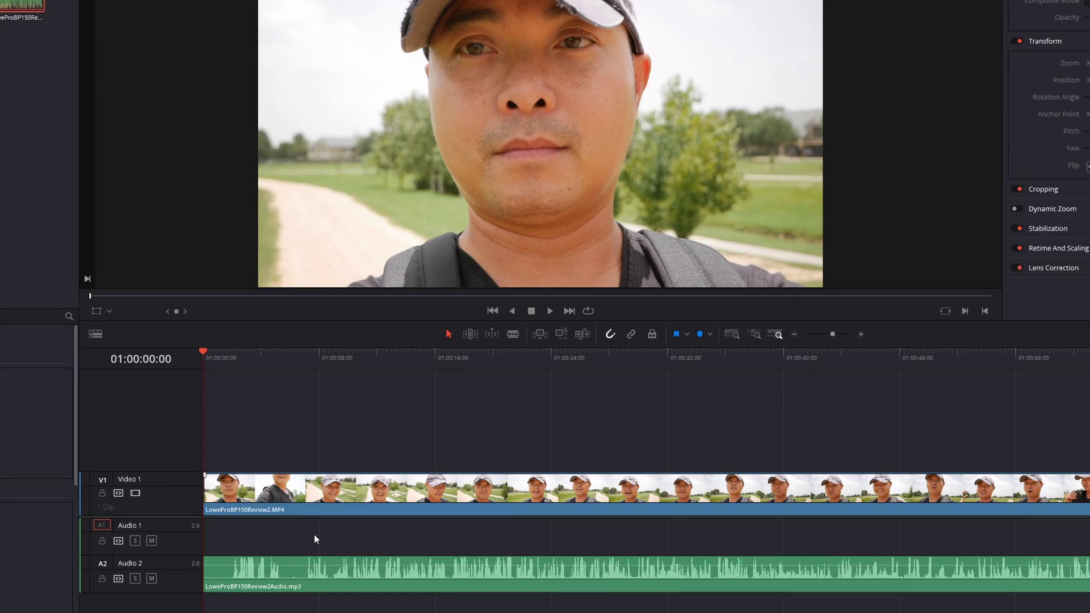
Move the mp3 clip up onto Audio 1 and play the timeline to check sync
left_click_drag(321, 572, 319, 544)
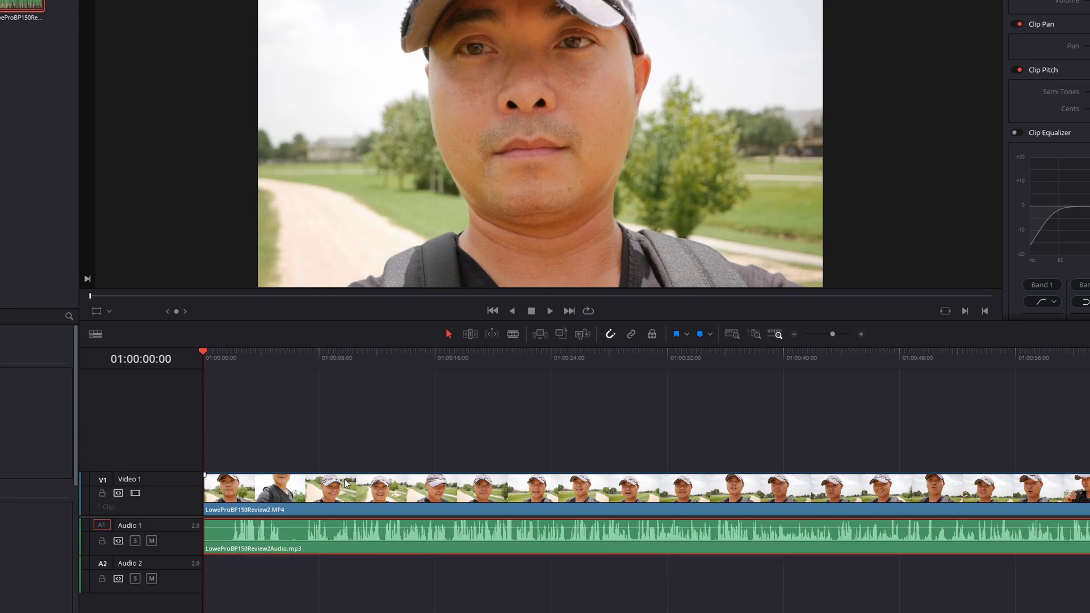
left_click(360, 494)
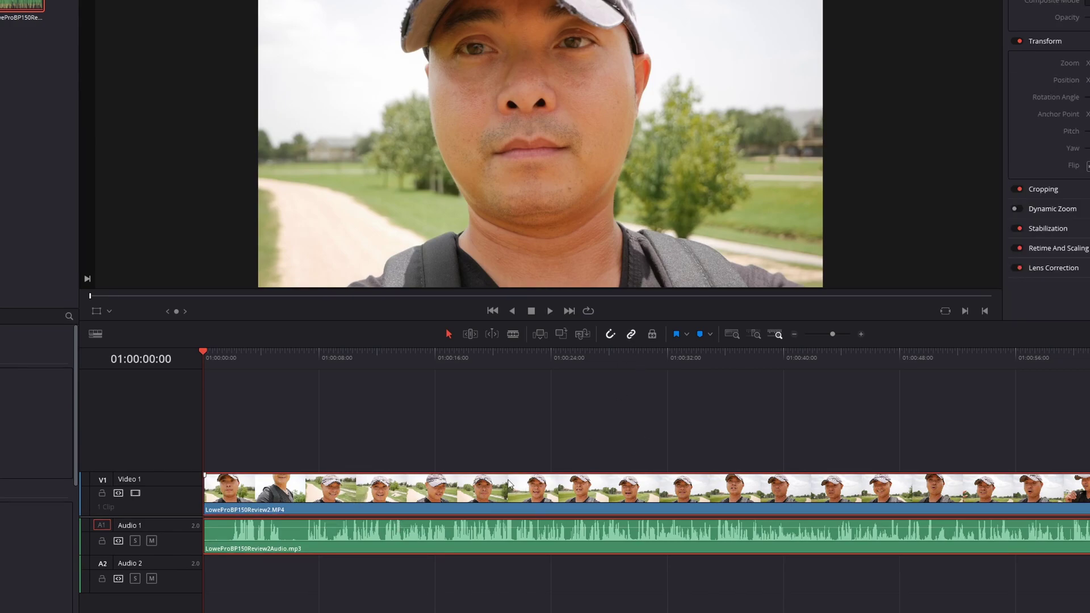
key("space")
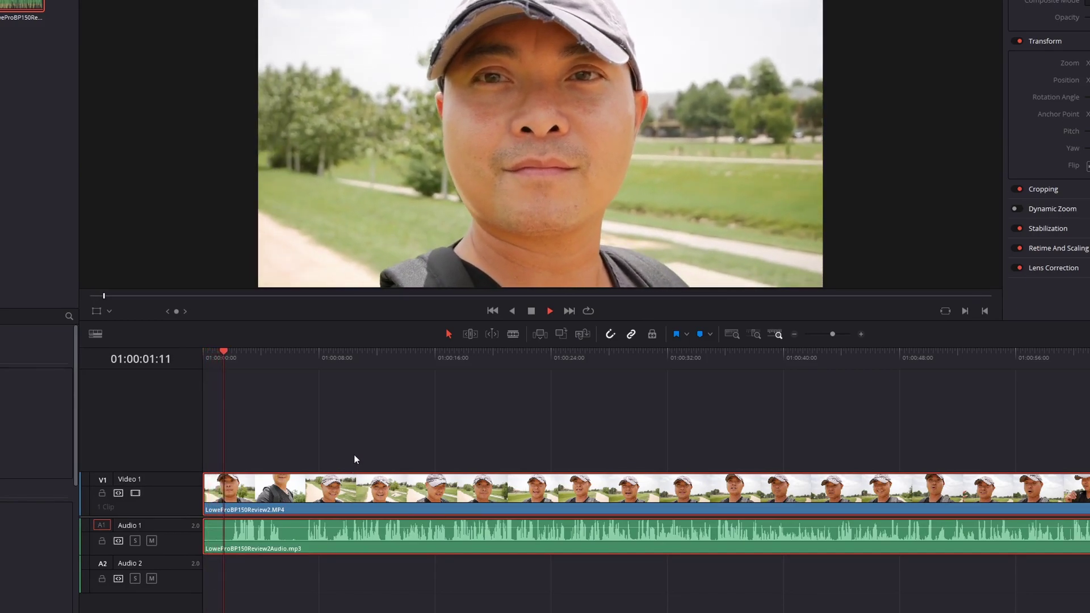
key("space")
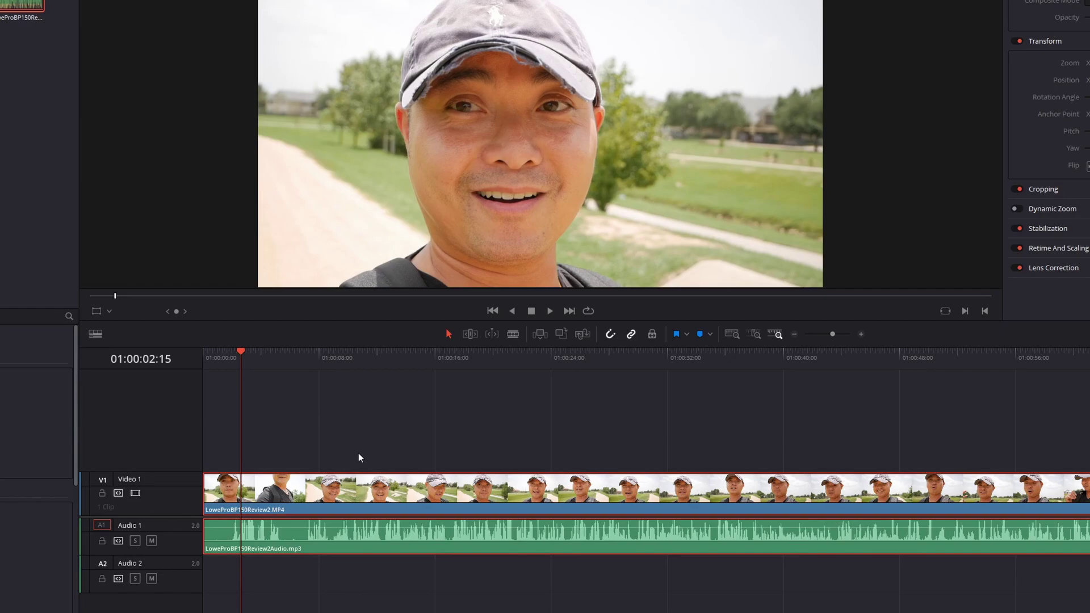
left_click(227, 358)
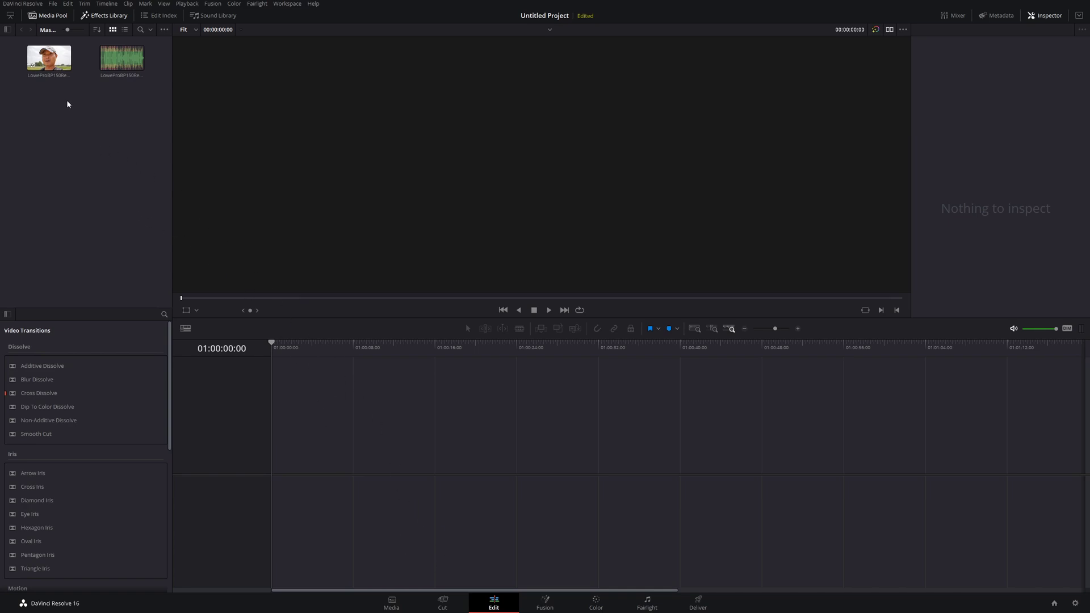
Run Auto Sync Audio Based on Waveform on the video and mp3 clips in the Media Pool
left_click(51, 73)
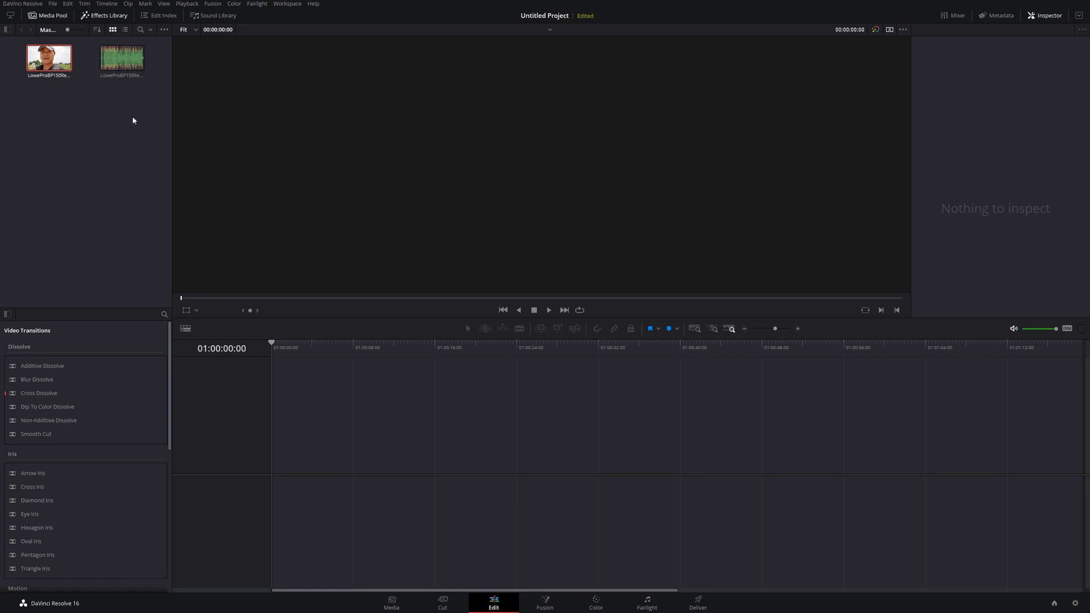
left_click(137, 62)
right_click(102, 137)
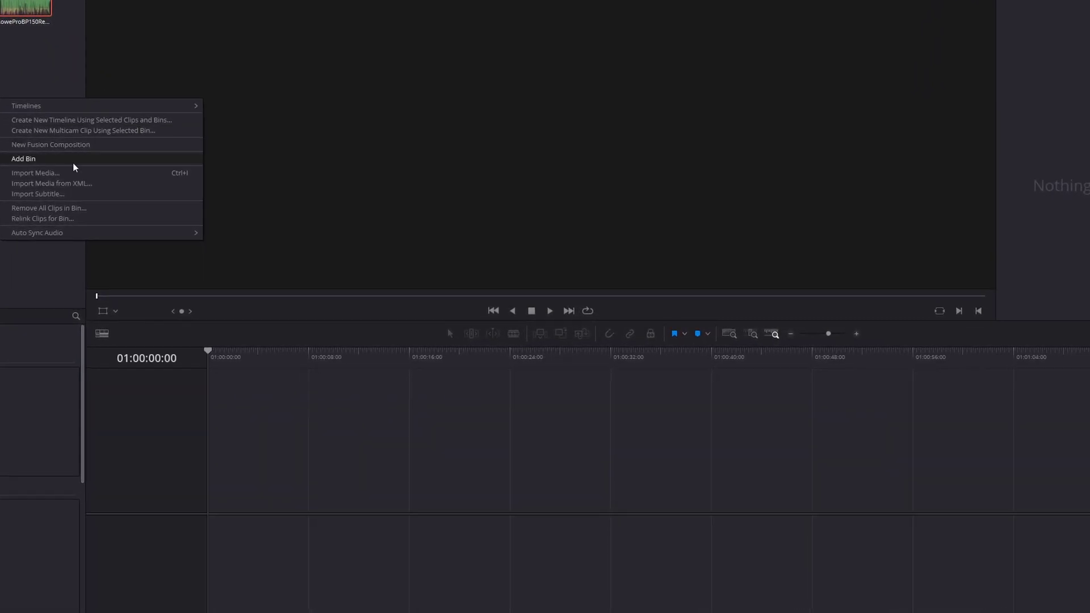
mouse_move(107, 239)
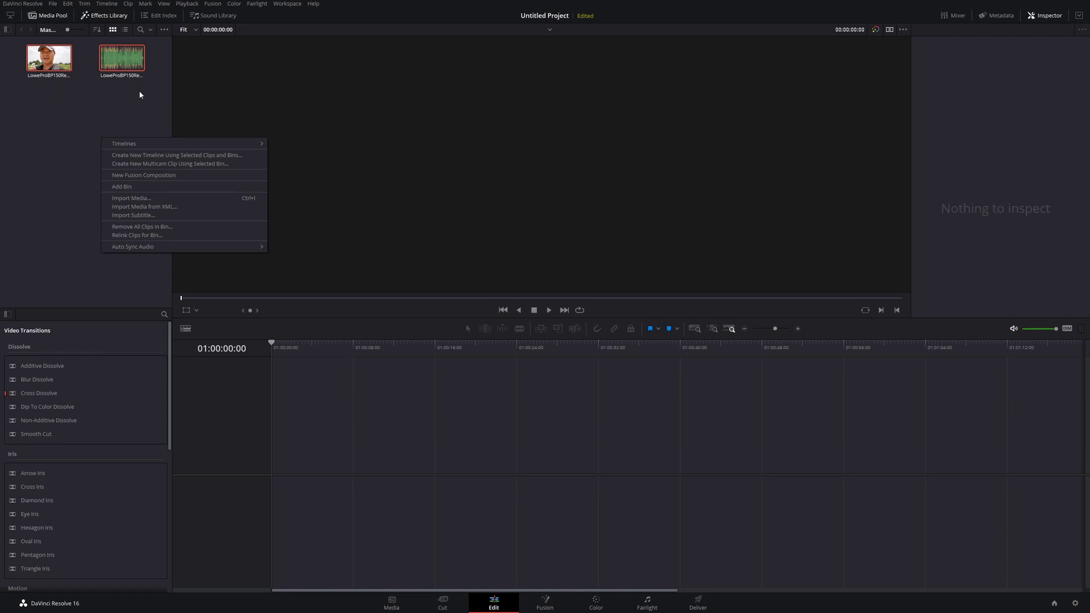
mouse_move(188, 244)
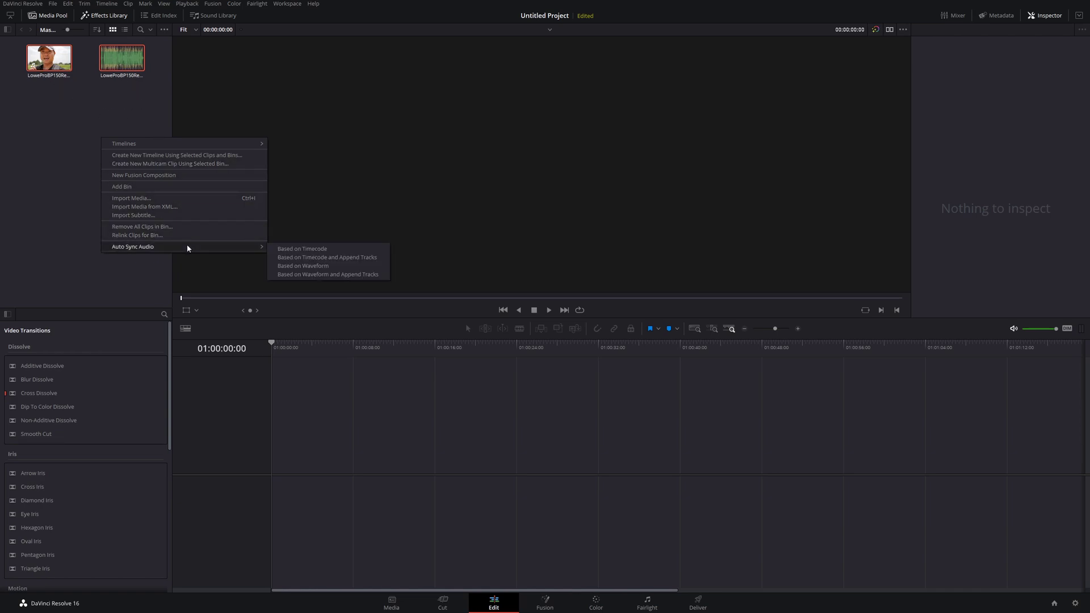
left_click(314, 271)
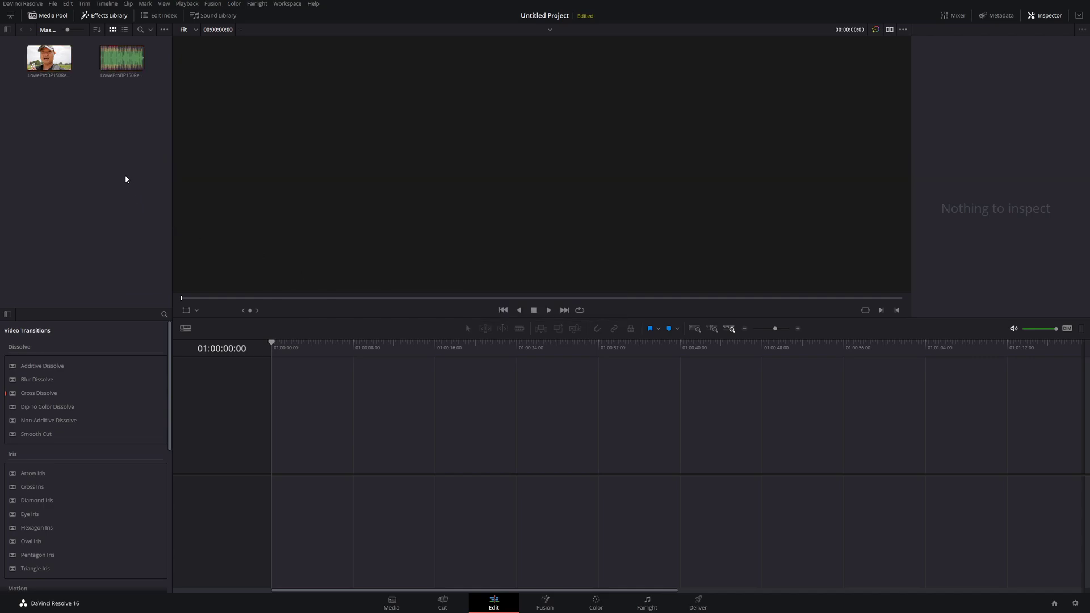
left_click(49, 54)
left_click_drag(48, 53, 315, 432)
left_click_drag(392, 453, 348, 453)
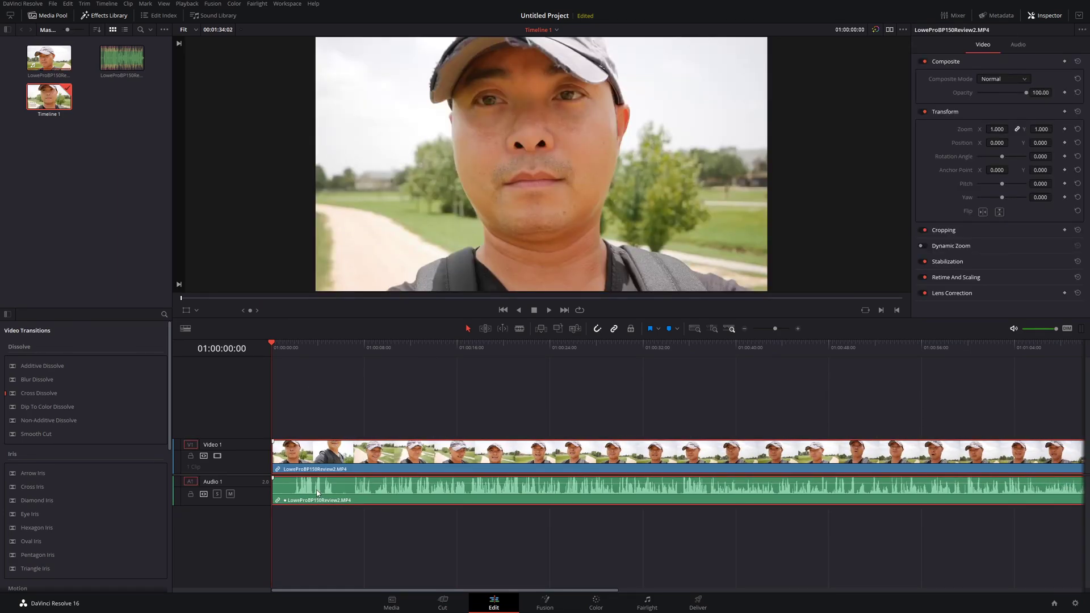
key("space")
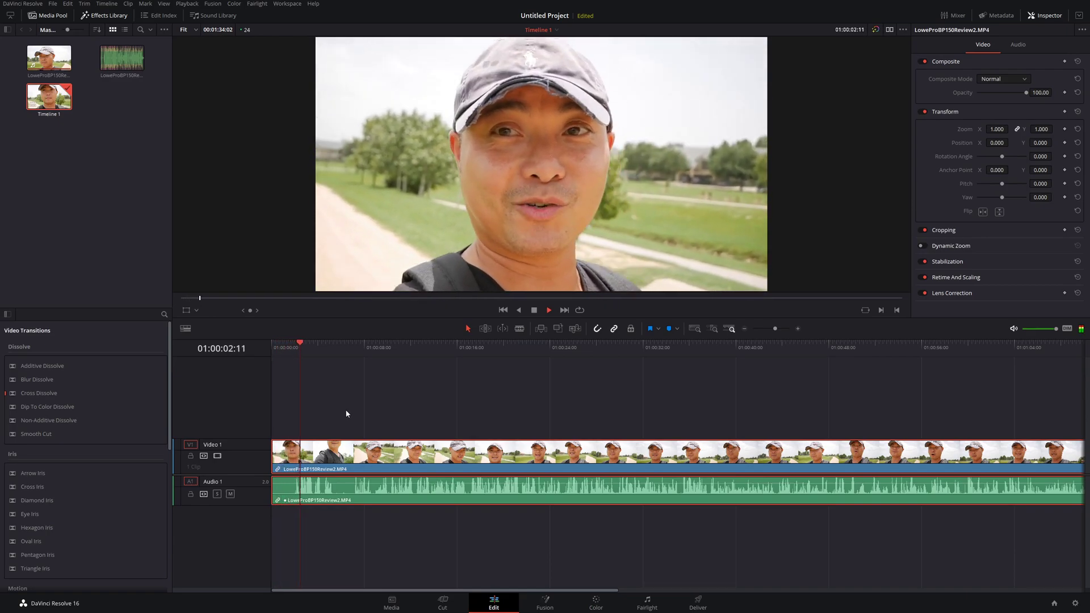
key("space")
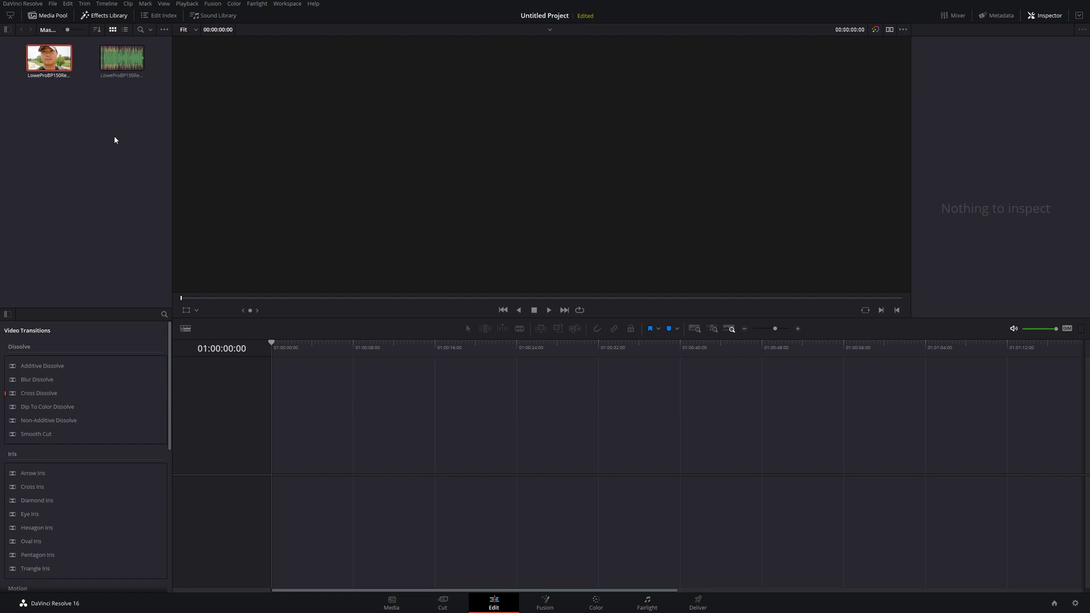
Auto sync both clips Based on Waveform and Append Tracks, then put the video on a new timeline
left_click(121, 65, "ctrl")
right_click(77, 120)
mouse_move(123, 228)
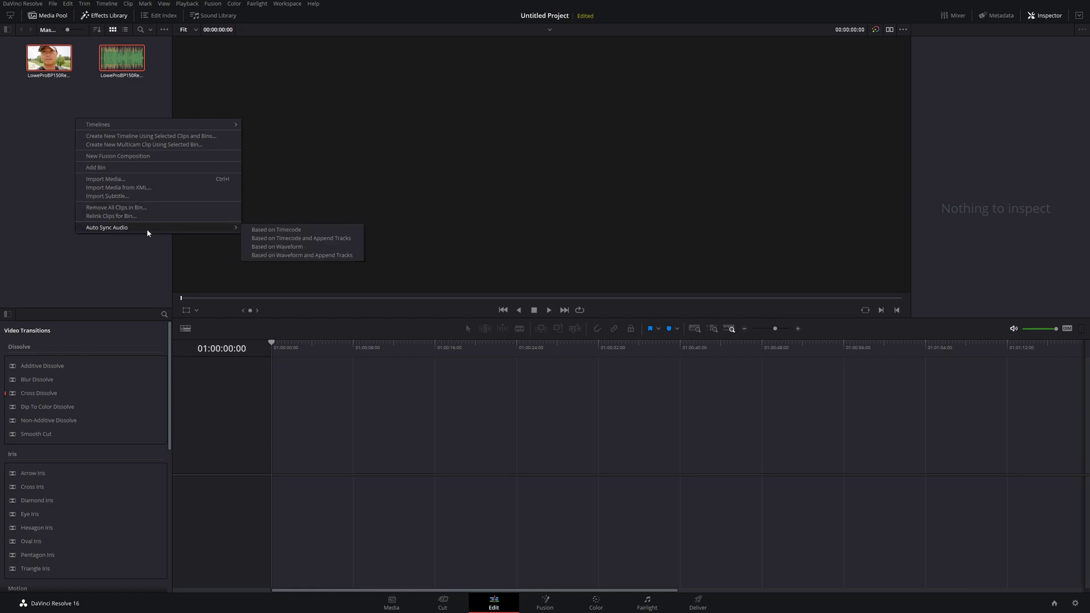
left_click(307, 256)
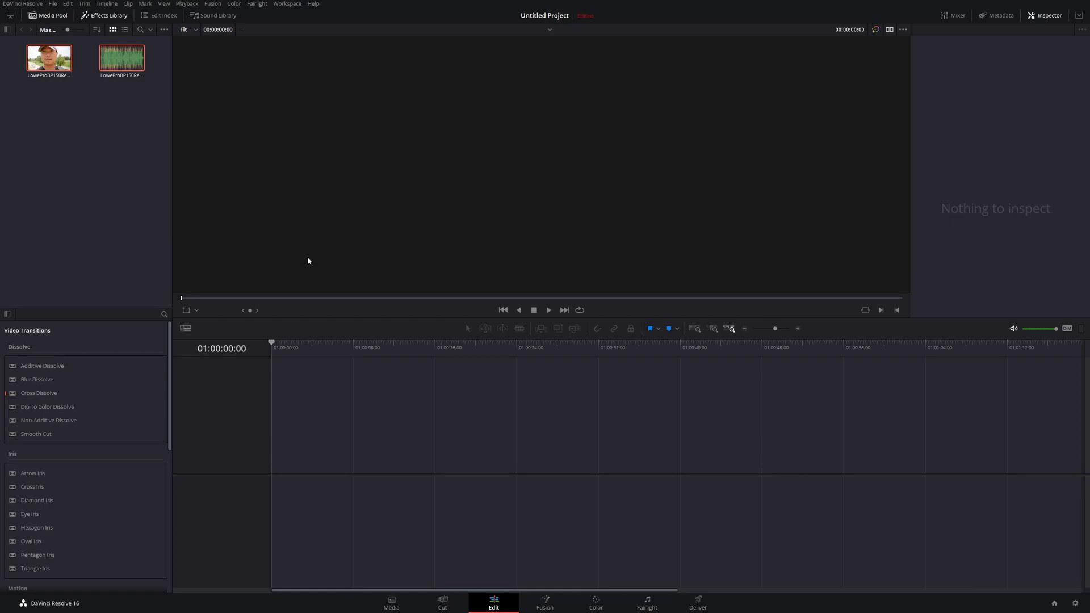
left_click(96, 194)
left_click_drag(48, 58, 357, 450)
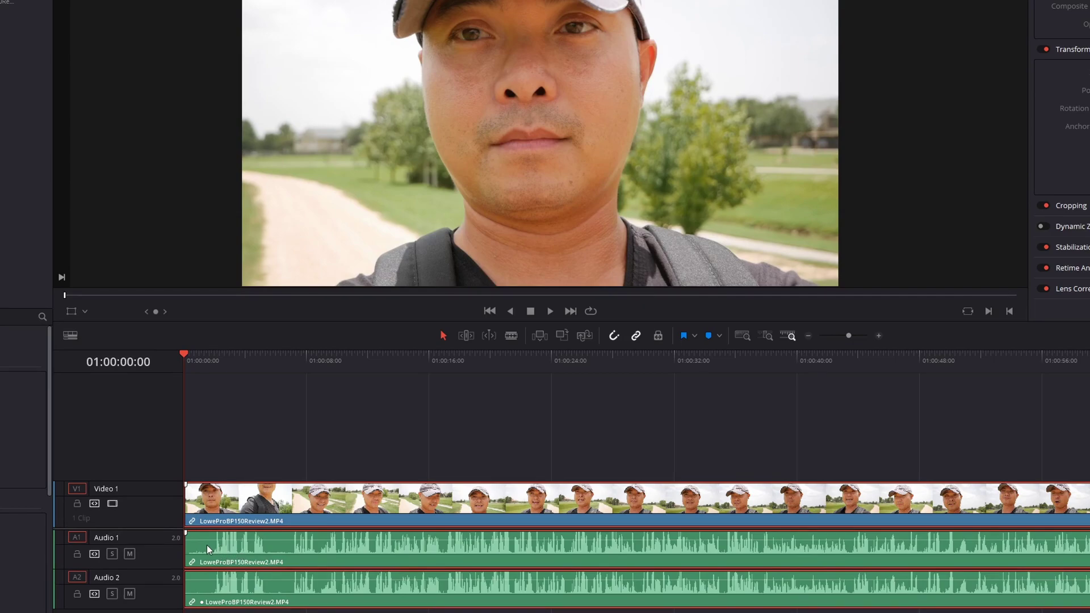
Select only the camera audio clip on Audio 1 and mute the Audio 1 track
left_click(247, 561)
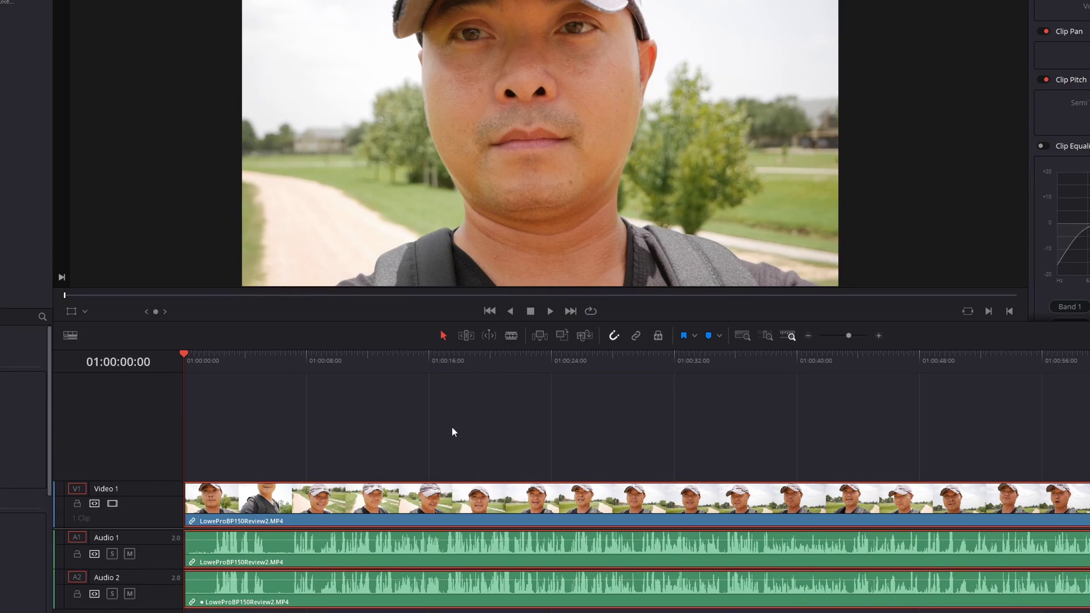
left_click(350, 548, "alt")
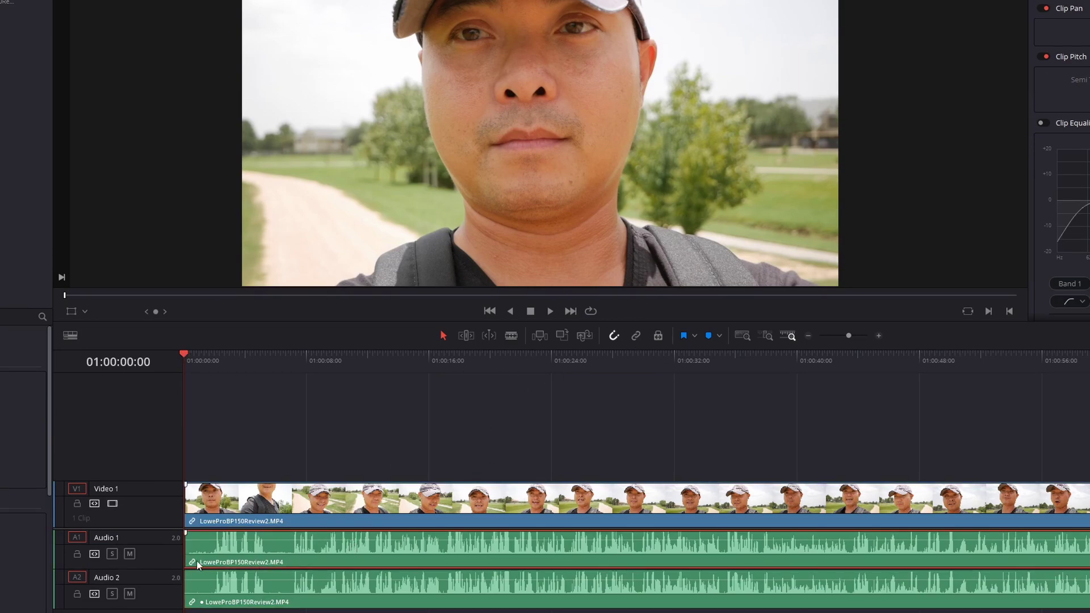
left_click(129, 553)
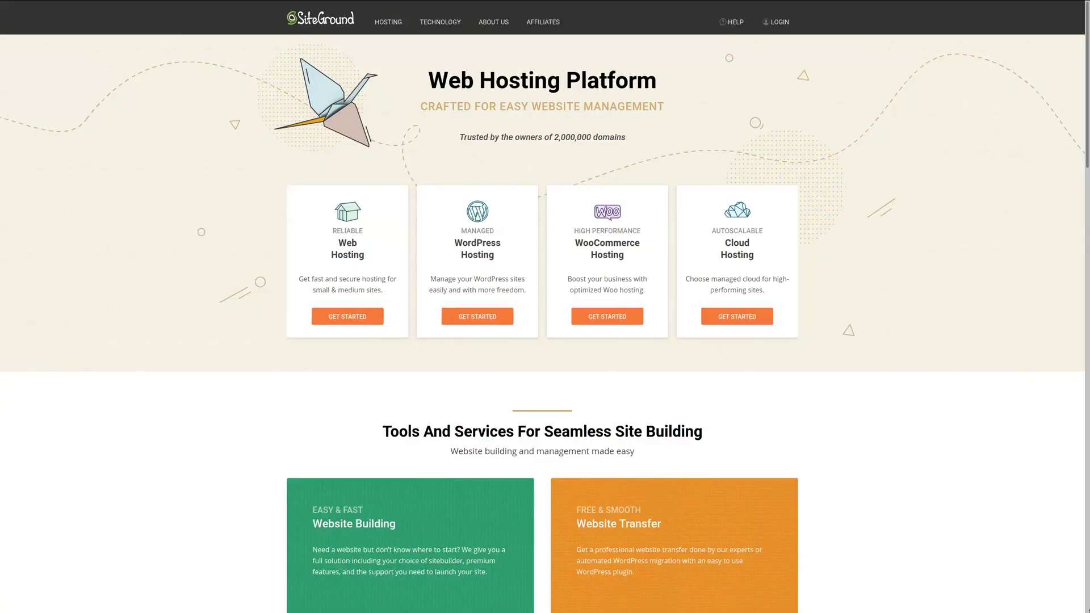
Scroll the SiteGround homepage down to the Tools and Services and client interfaces sections
scroll(544, 306, "down", 2)
scroll(544, 307, "down", 1)
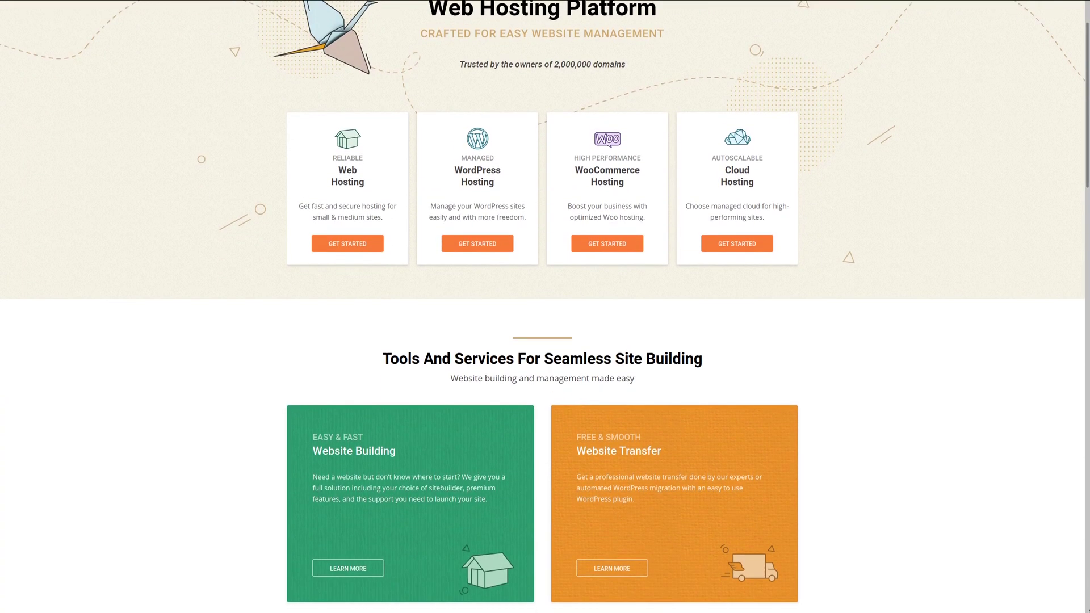
scroll(543, 306, "down", 2)
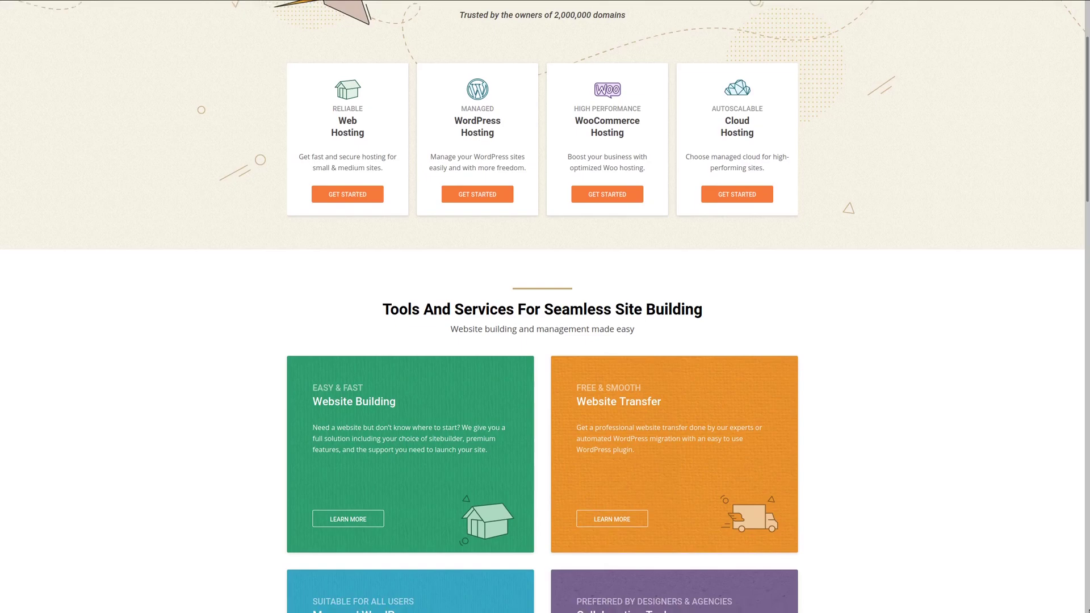
scroll(543, 307, "down", 2)
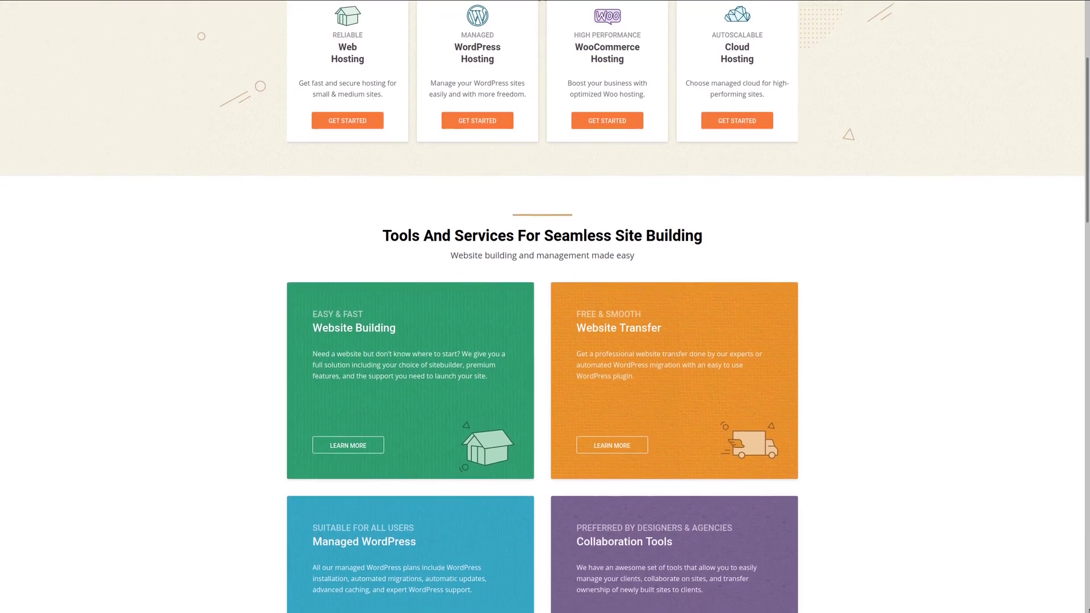
scroll(543, 307, "down", 2)
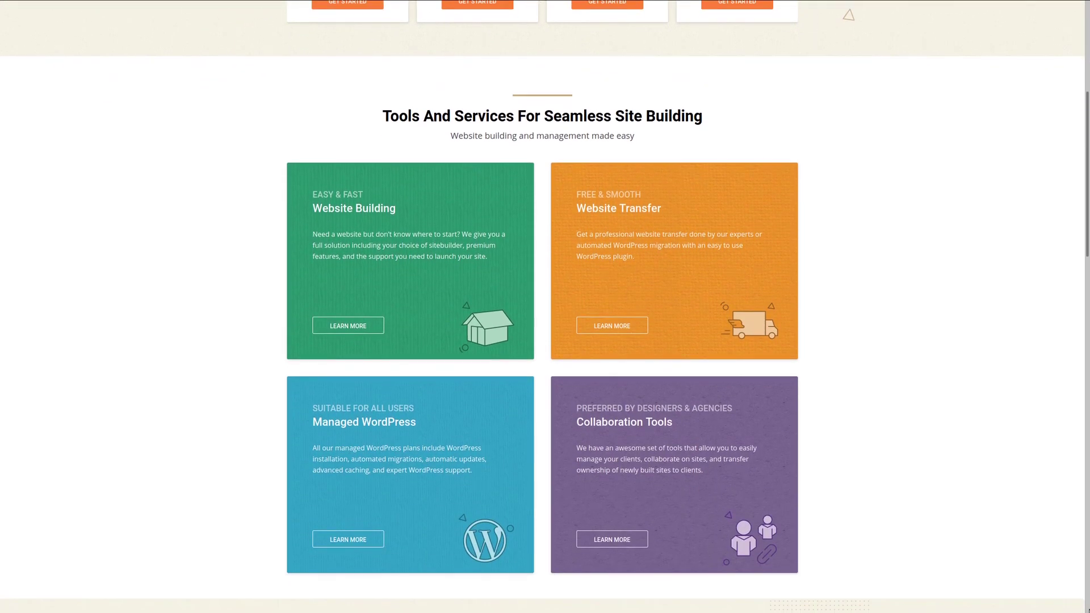
scroll(544, 307, "down", 1)
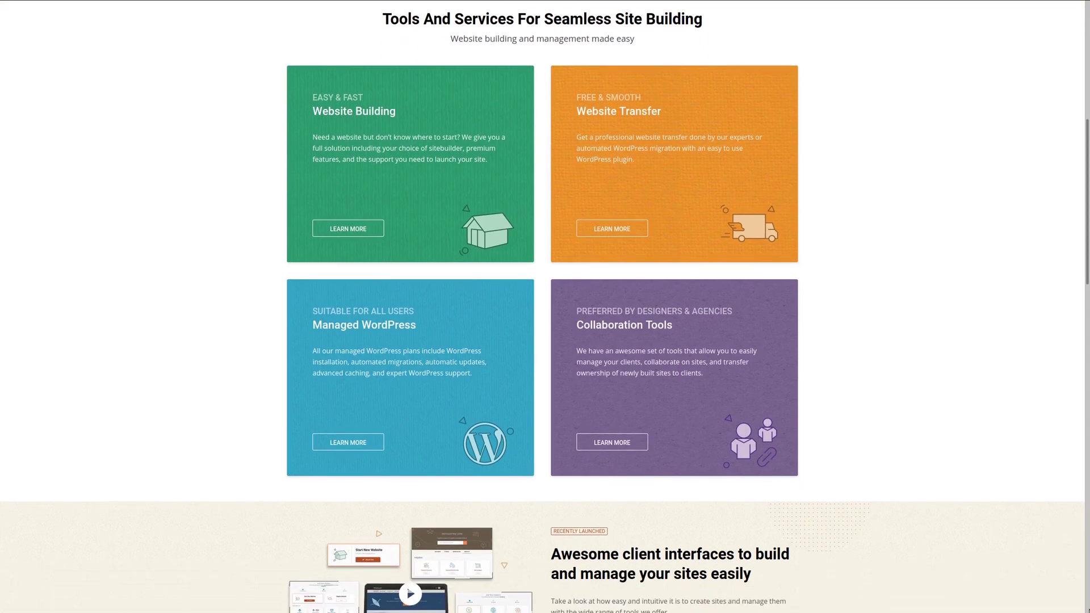
scroll(544, 307, "down", 2)
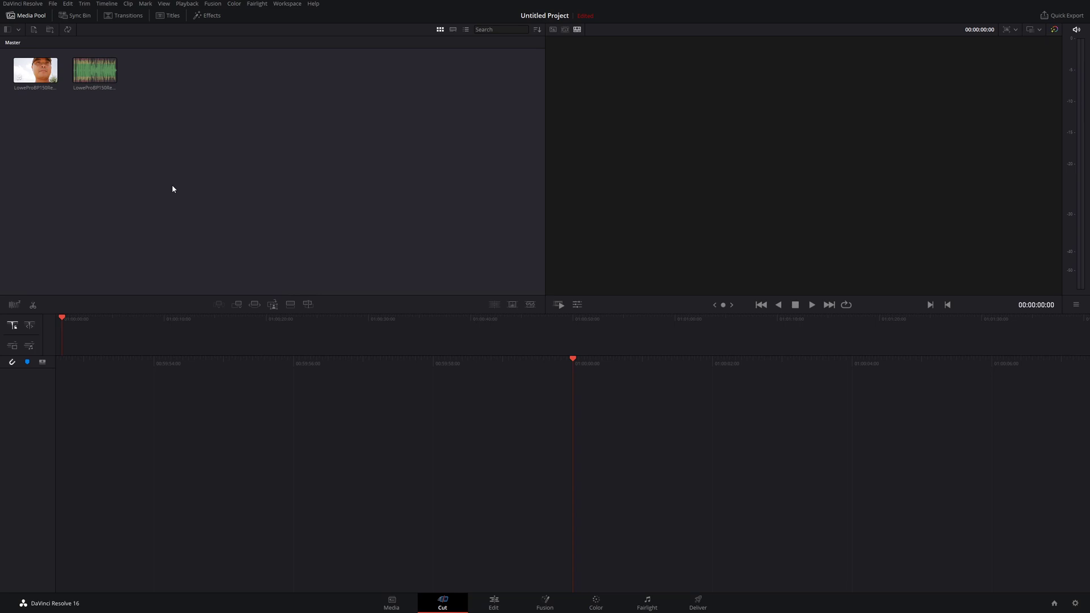
On the Cut page, sync the video and mp3 by audio with Camera 1 as reference, and save
left_click(35, 69)
left_click(104, 76, "ctrl")
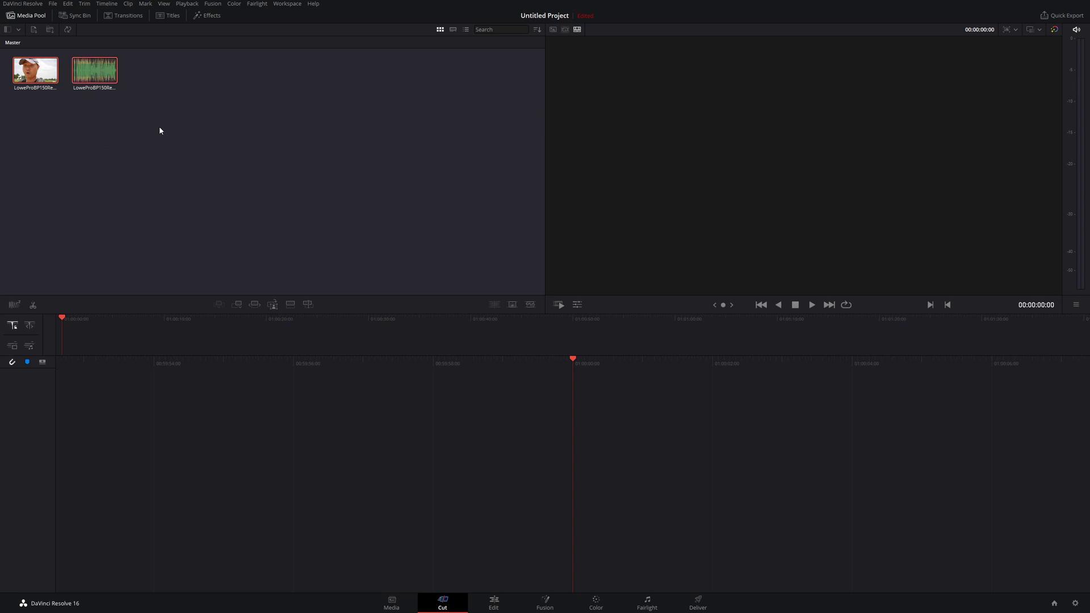
left_click(95, 33)
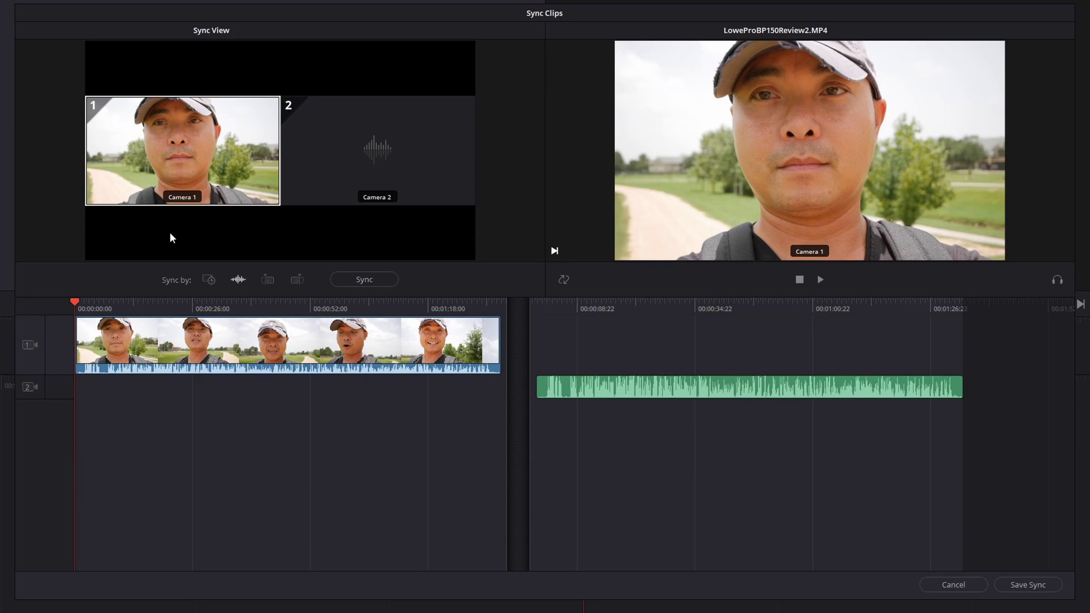
left_click(190, 201)
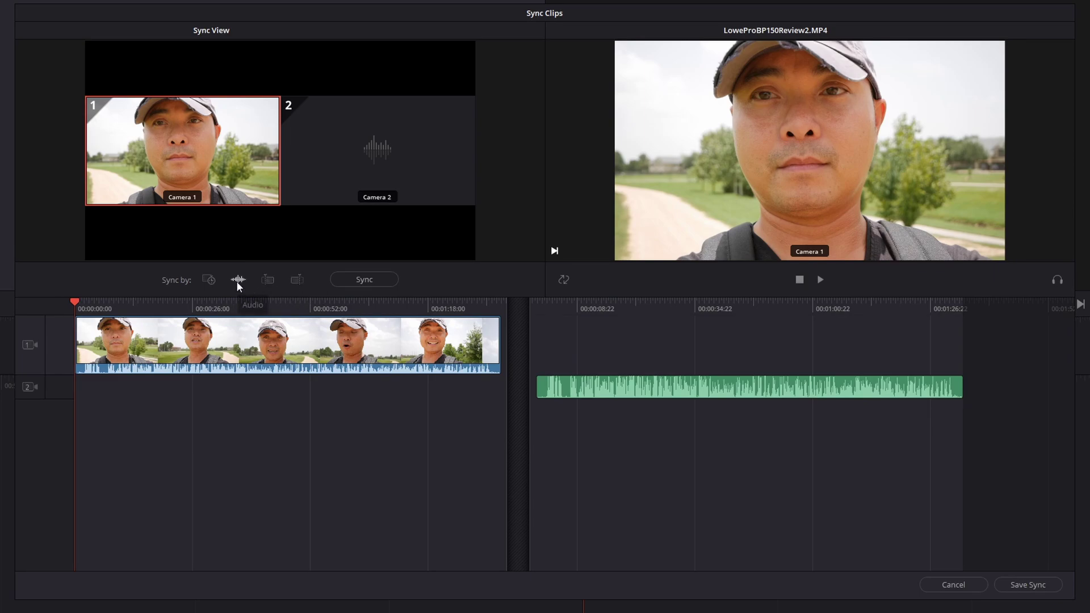
left_click(358, 280)
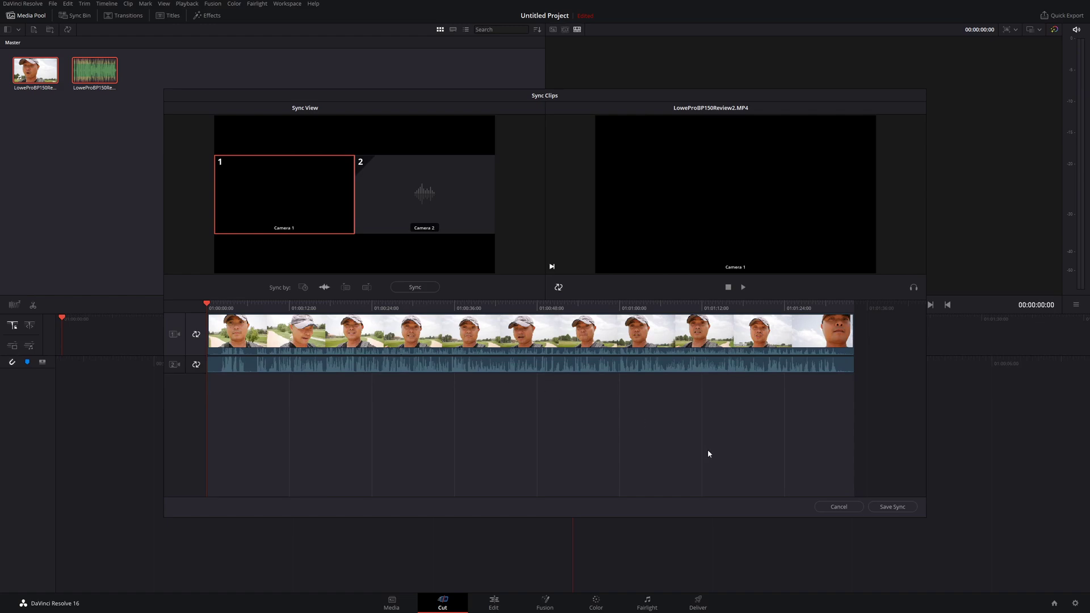
left_click(902, 507)
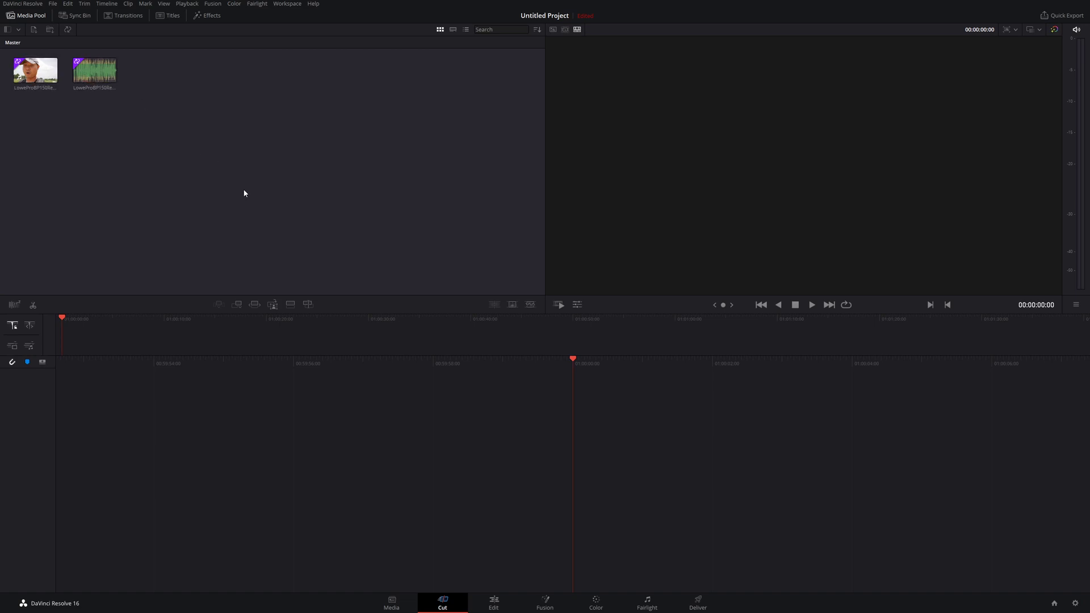
On the Edit page, place the Media Sync clip on a new timeline
left_click(493, 607)
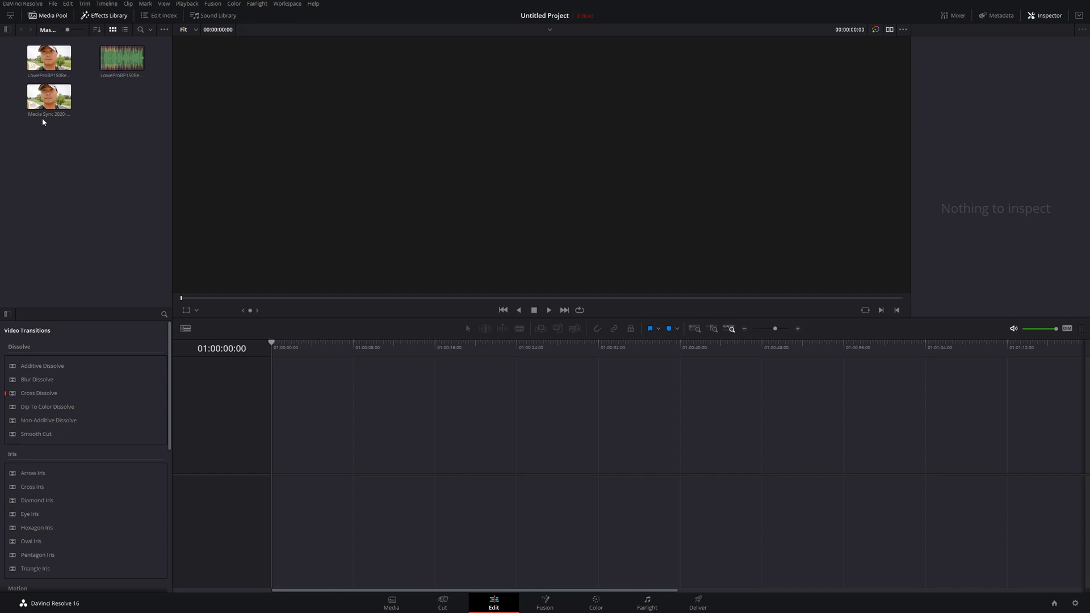
left_click(46, 102)
left_click_drag(46, 102, 335, 462)
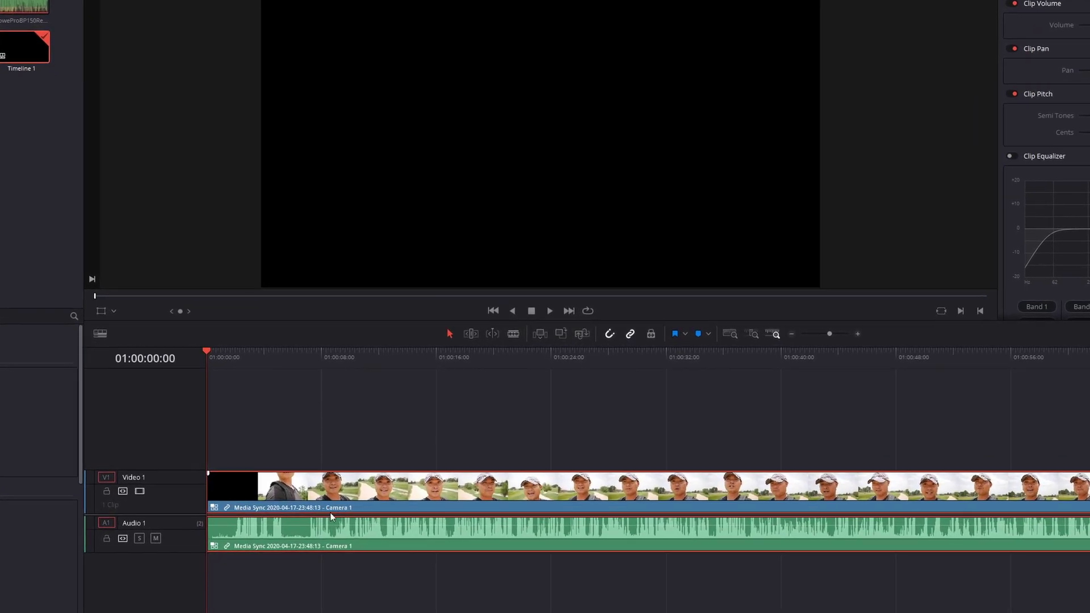
left_click(364, 585)
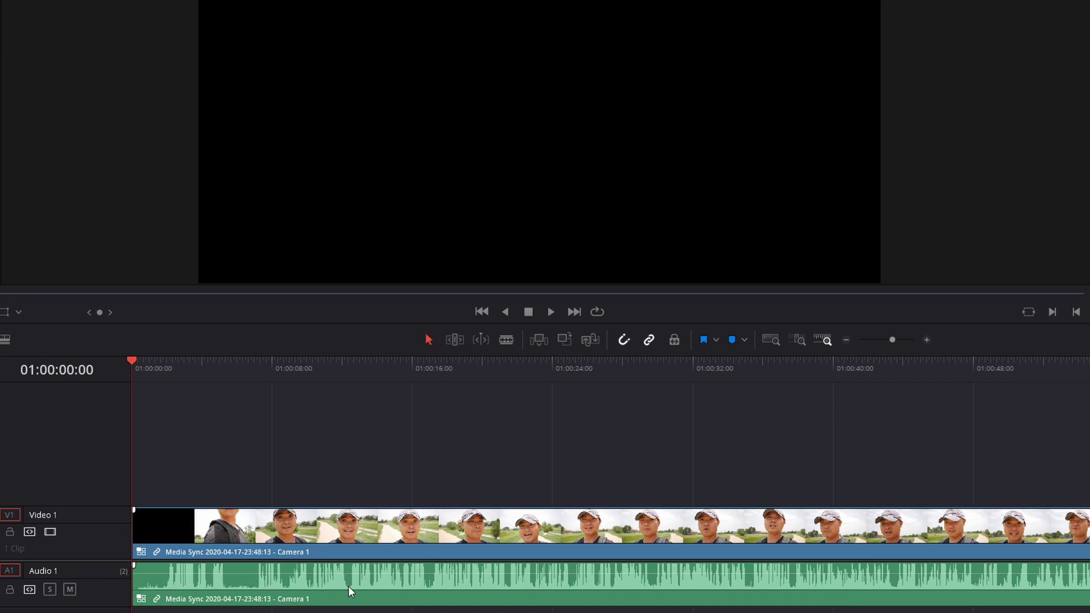
Switch the Media Sync clip's audio angle to Camera 2
left_click(333, 577)
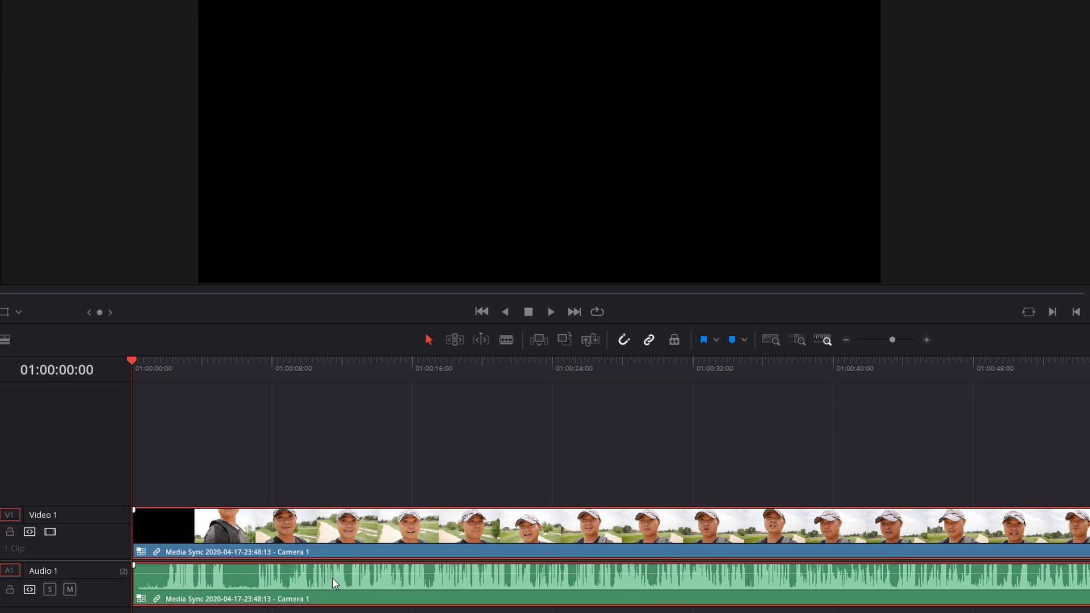
right_click(332, 578)
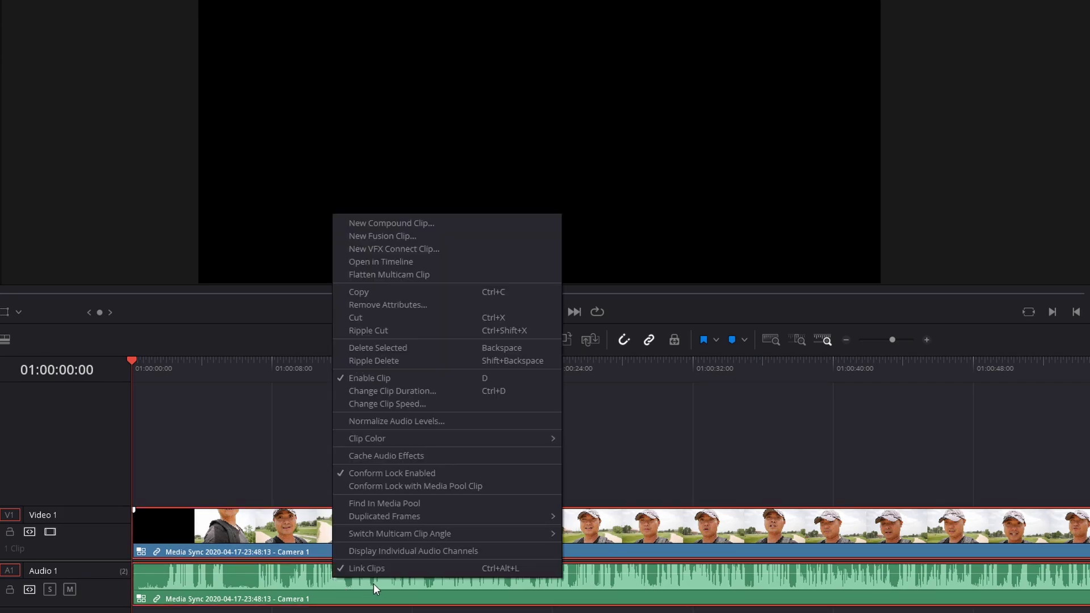
mouse_move(405, 536)
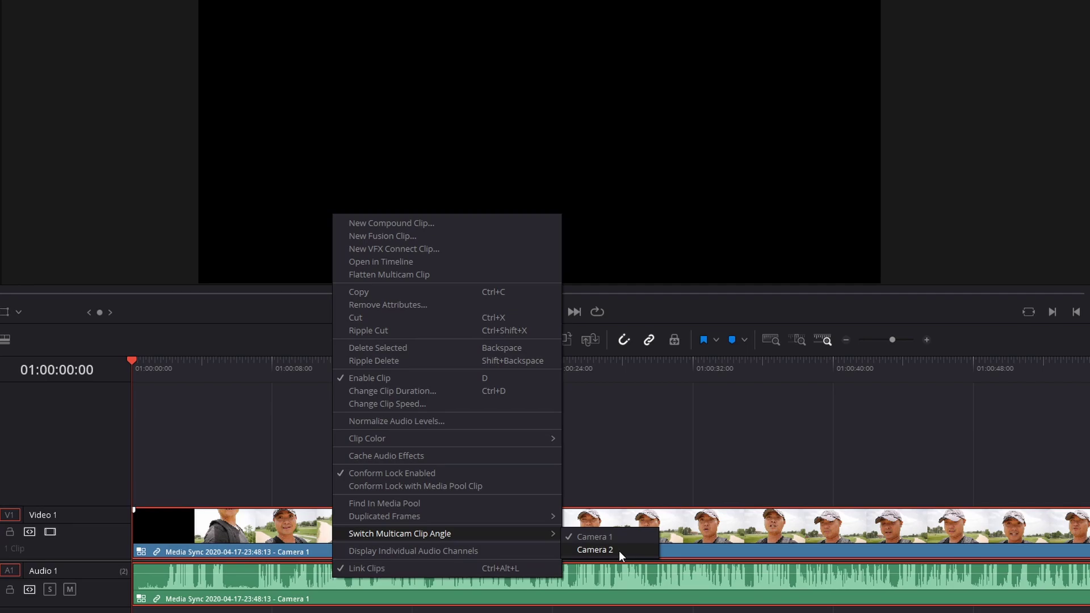
left_click(595, 549)
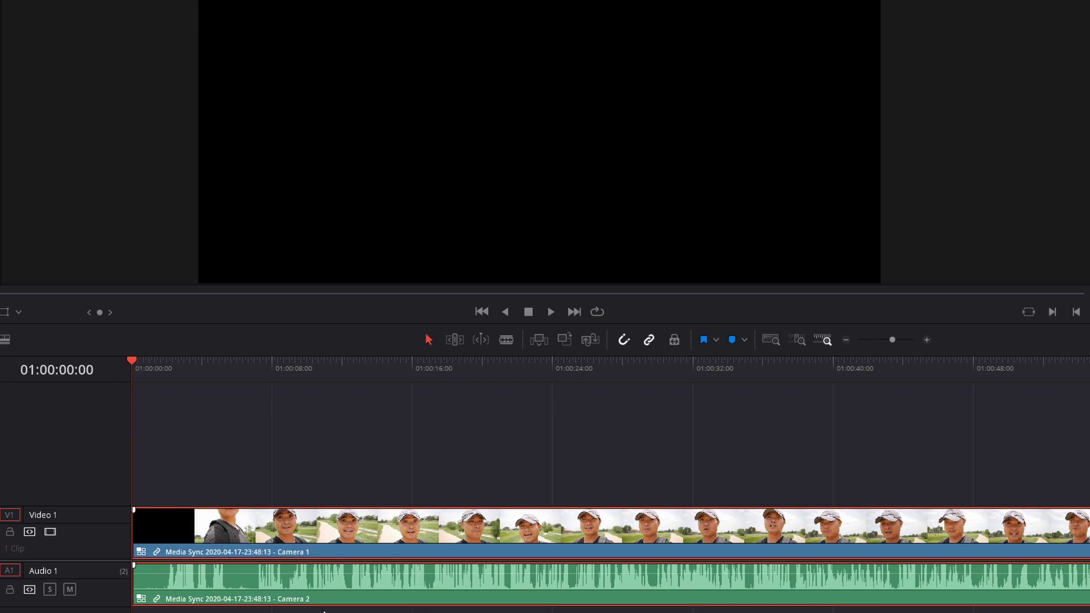
left_click(308, 540)
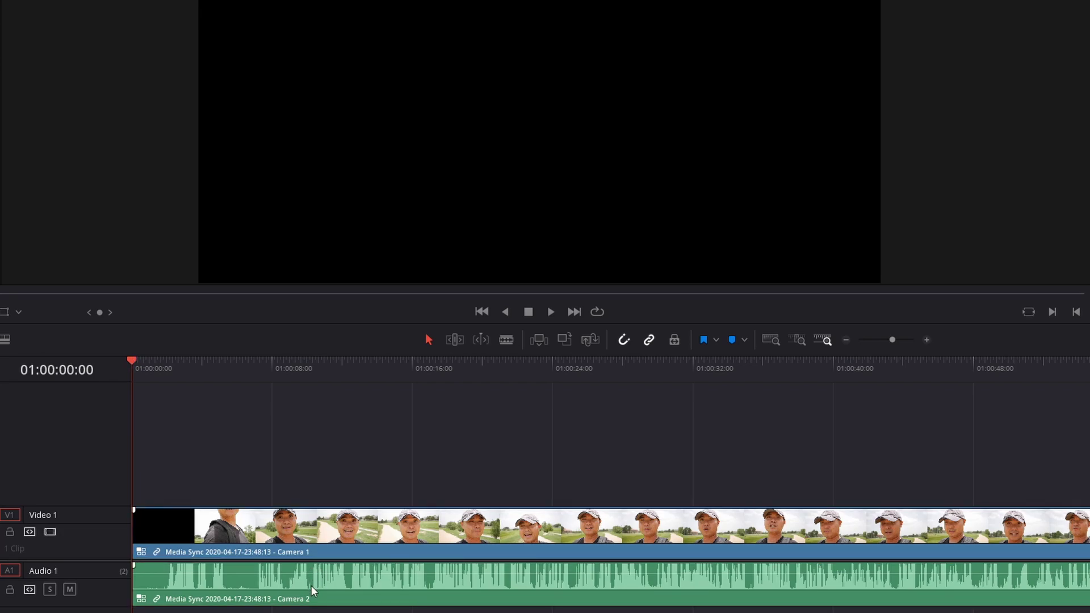
key("space")
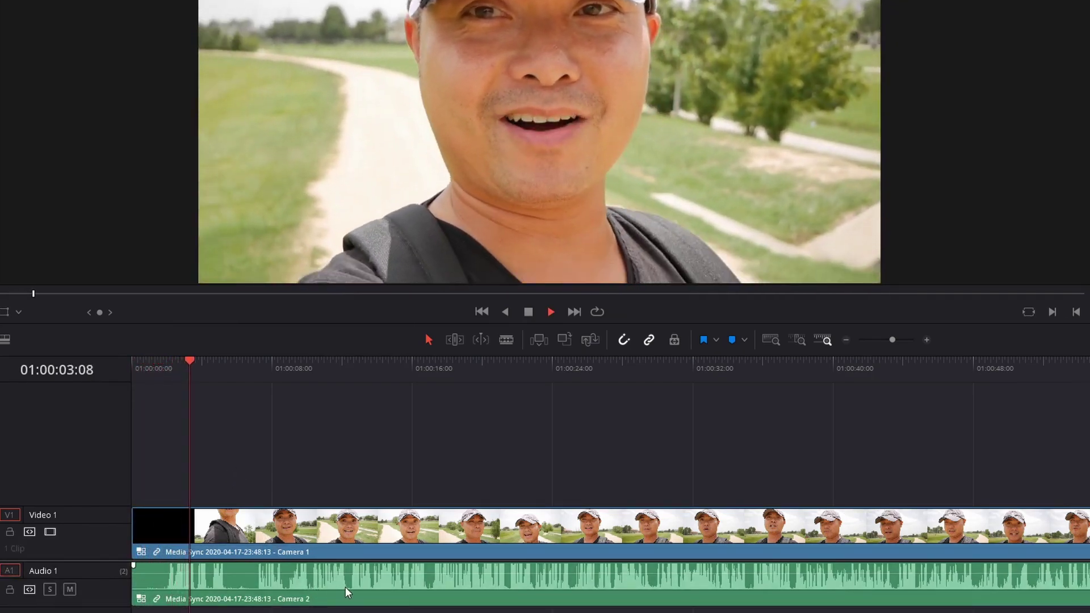
key("space")
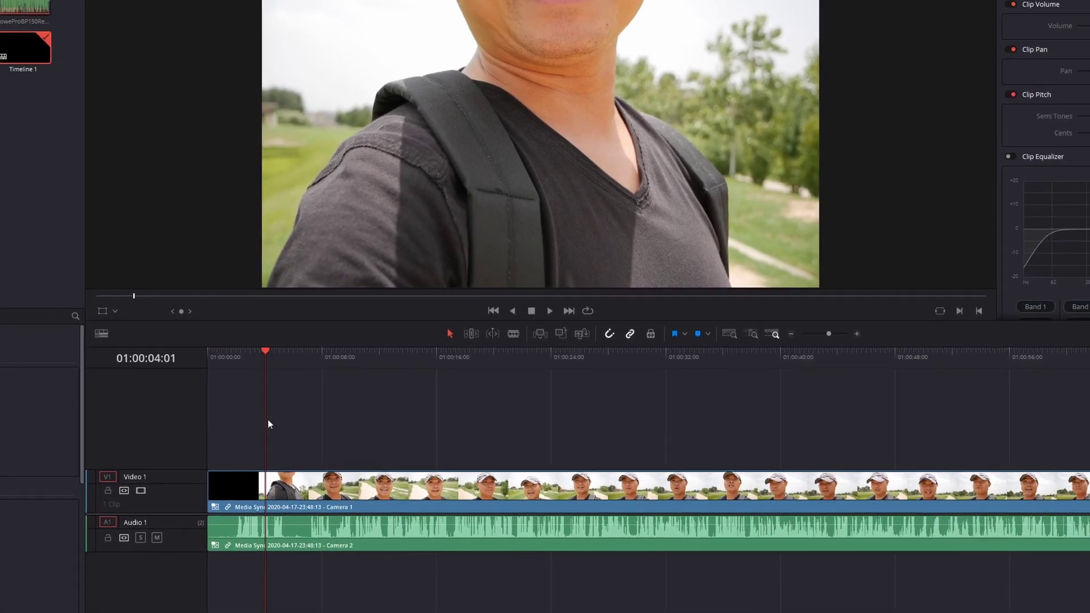
left_click(168, 361)
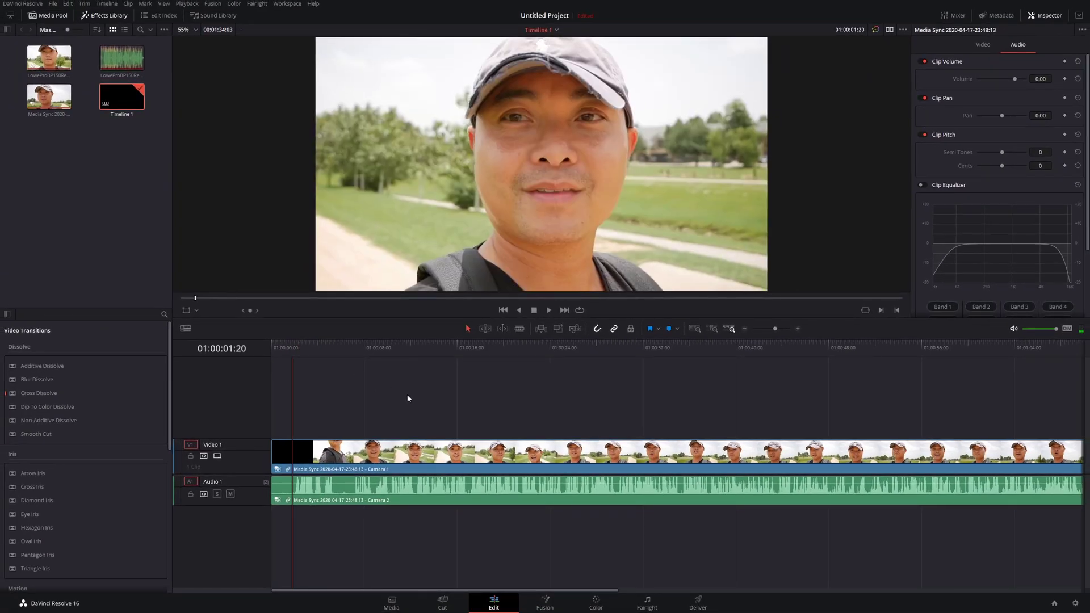